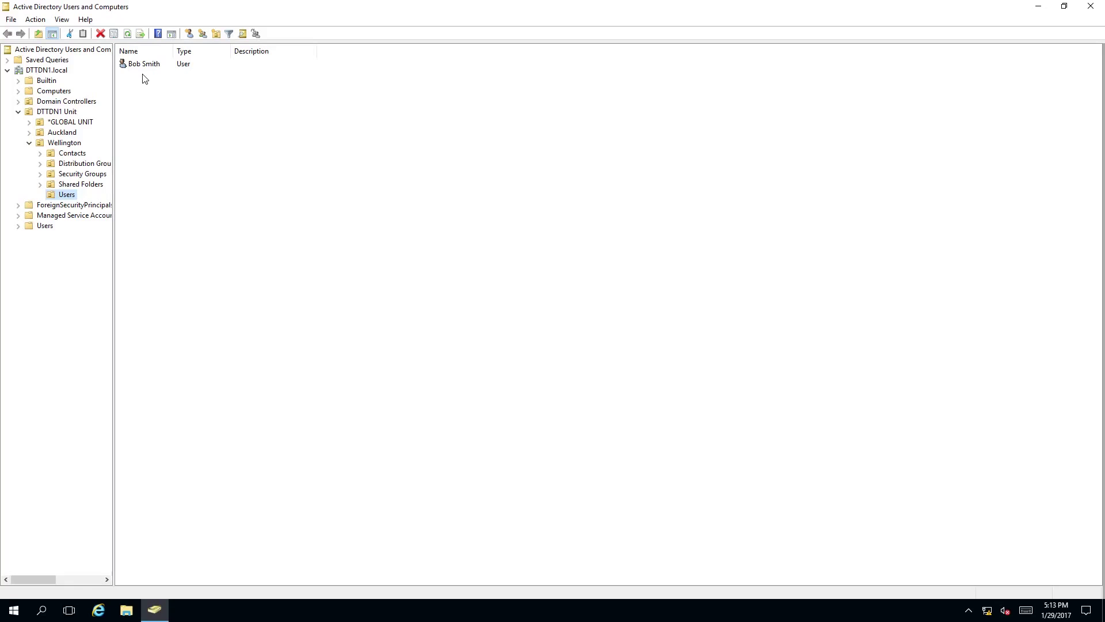
{"action": "right_click", "coordinate": [143, 67]}
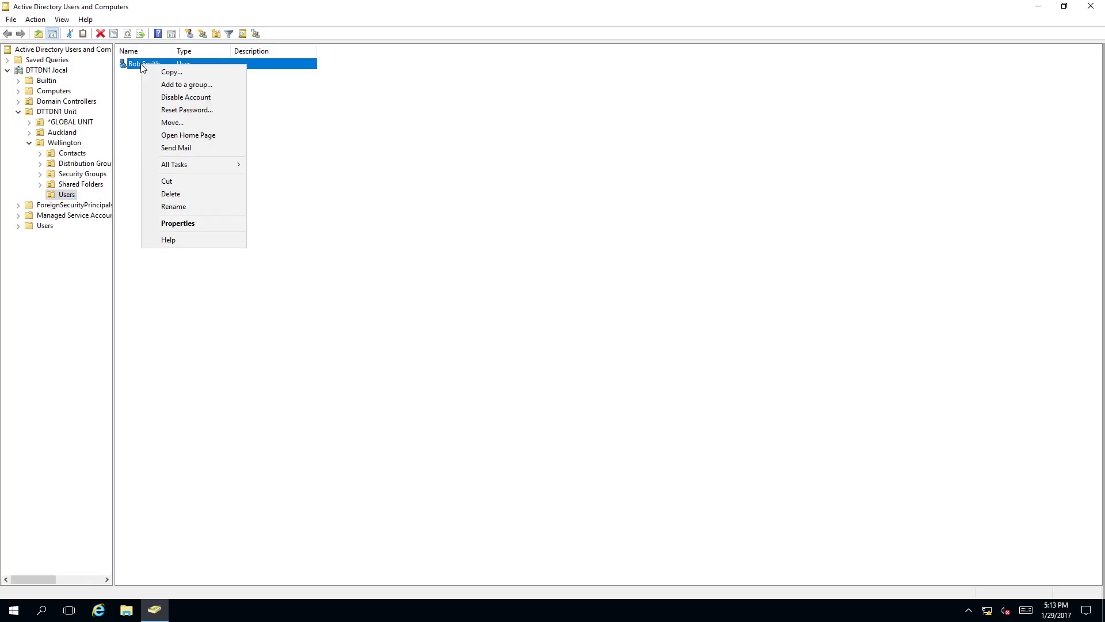
{"action": "left_click", "coordinate": [205, 99]}
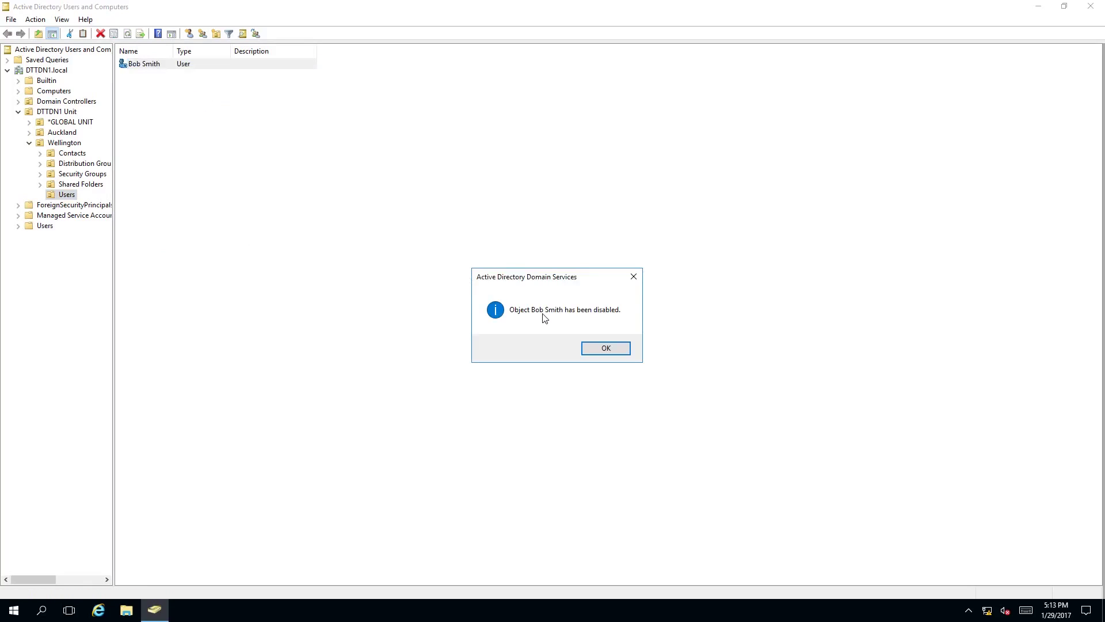
{"action": "left_click", "coordinate": [620, 351]}
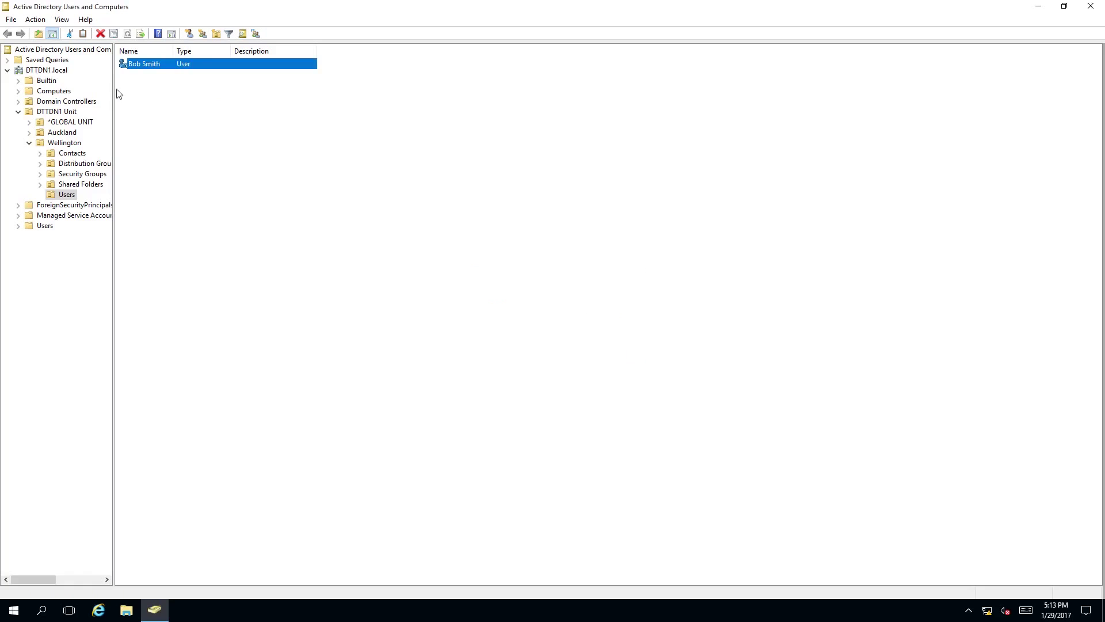
{"action": "left_click", "coordinate": [123, 73]}
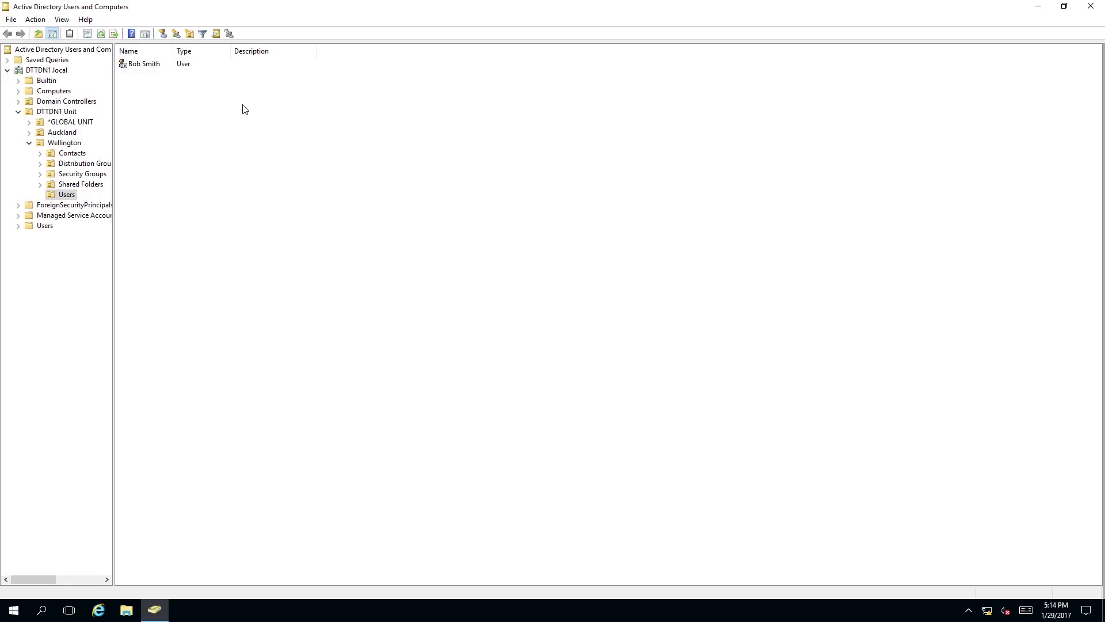
{"action": "right_click", "coordinate": [137, 64]}
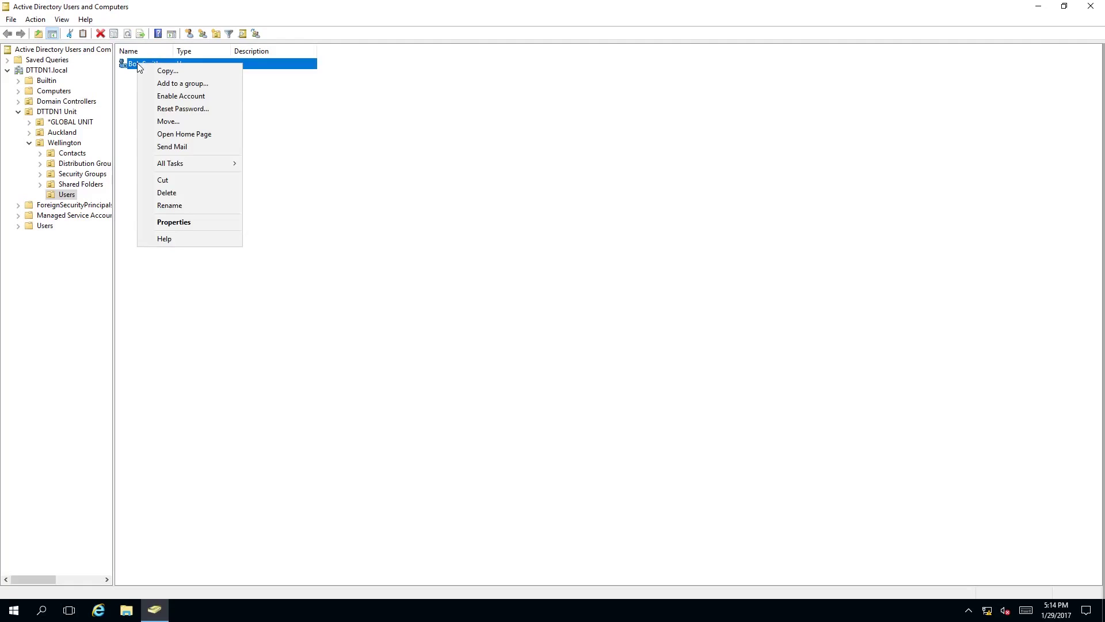
{"action": "left_click", "coordinate": [182, 96]}
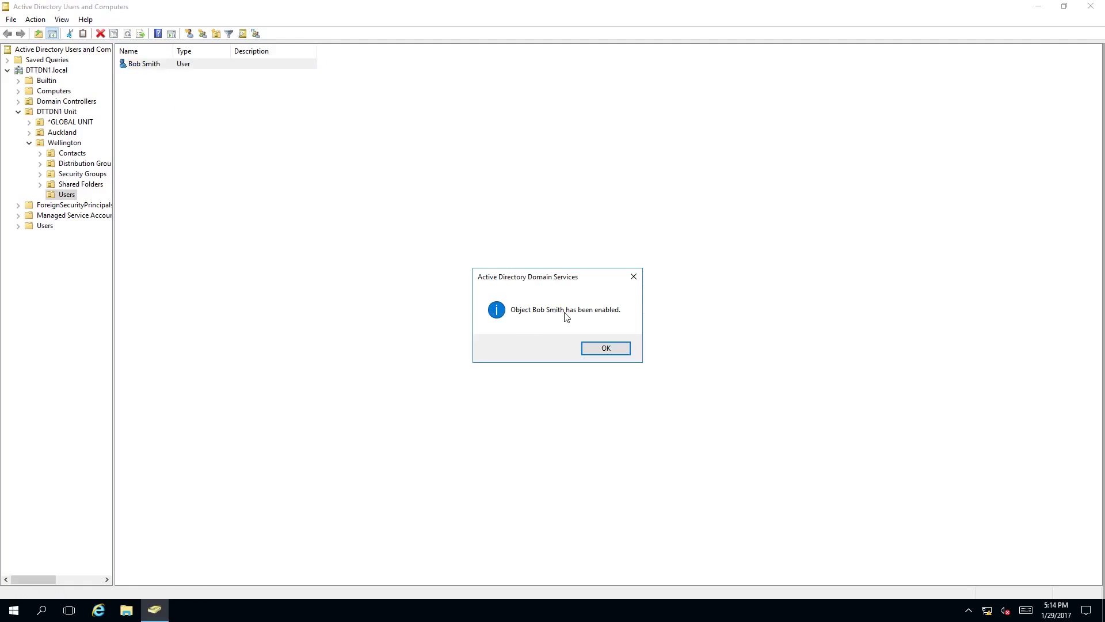
{"action": "left_click", "coordinate": [618, 352]}
{"action": "left_click", "coordinate": [173, 103]}
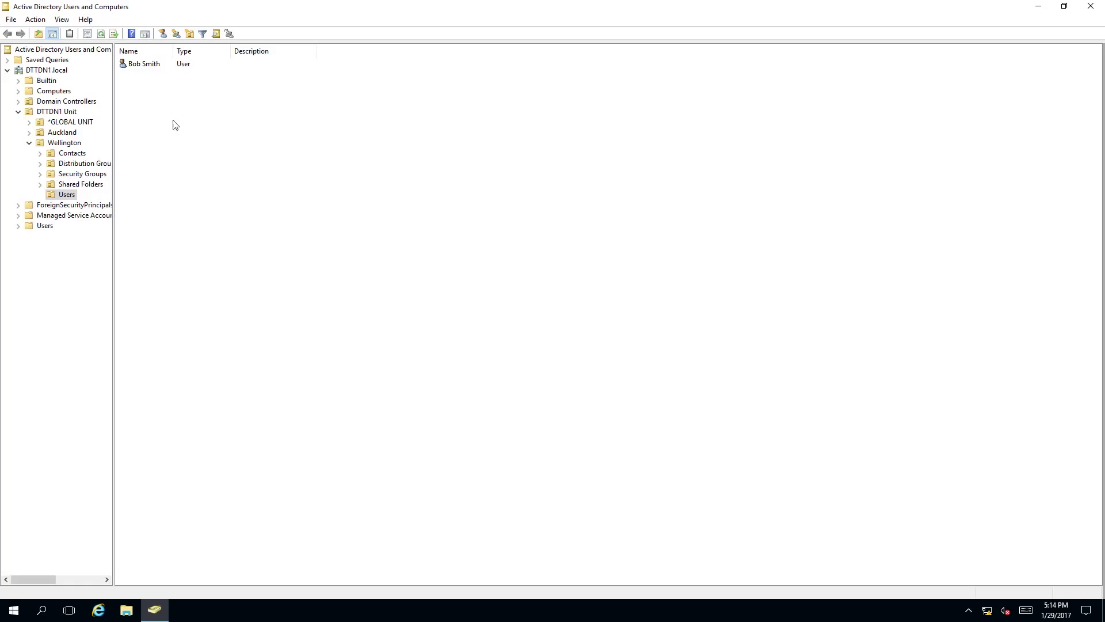
{"action": "right_click", "coordinate": [139, 65]}
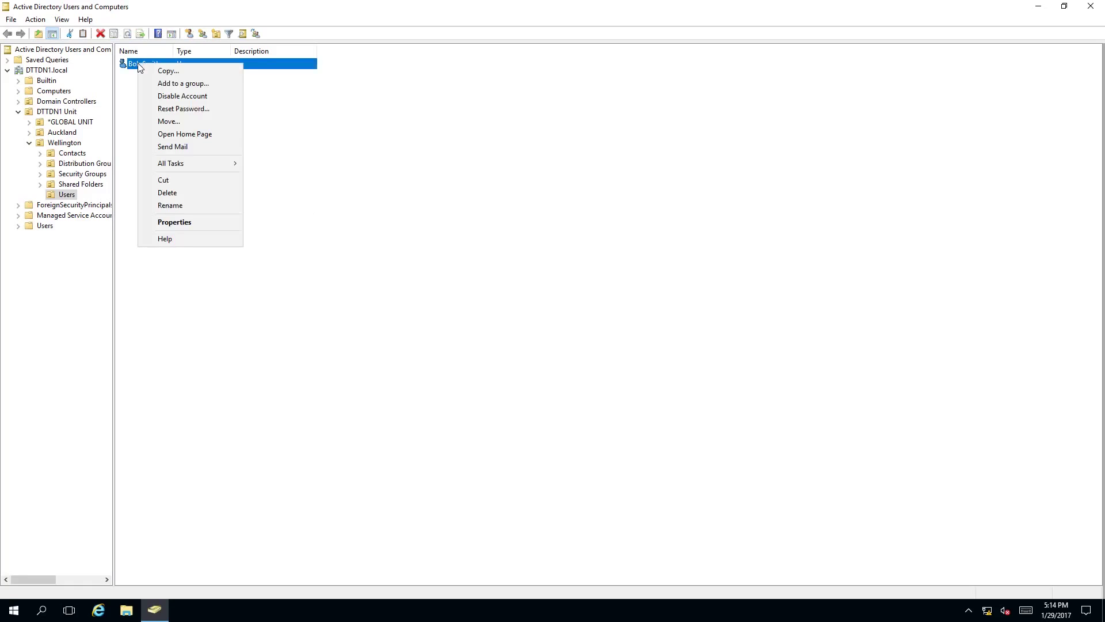
Step: Tick 'Account is disabled' on Bob Smith's Account tab, then apply and close
{"action": "left_click", "coordinate": [199, 225]}
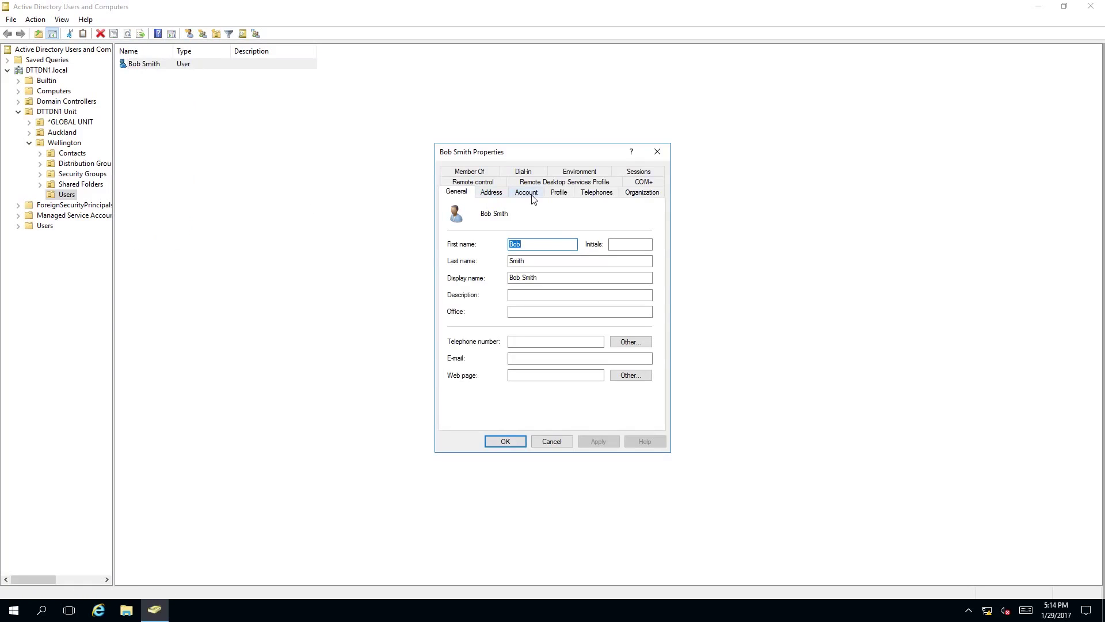
{"action": "left_click", "coordinate": [527, 192]}
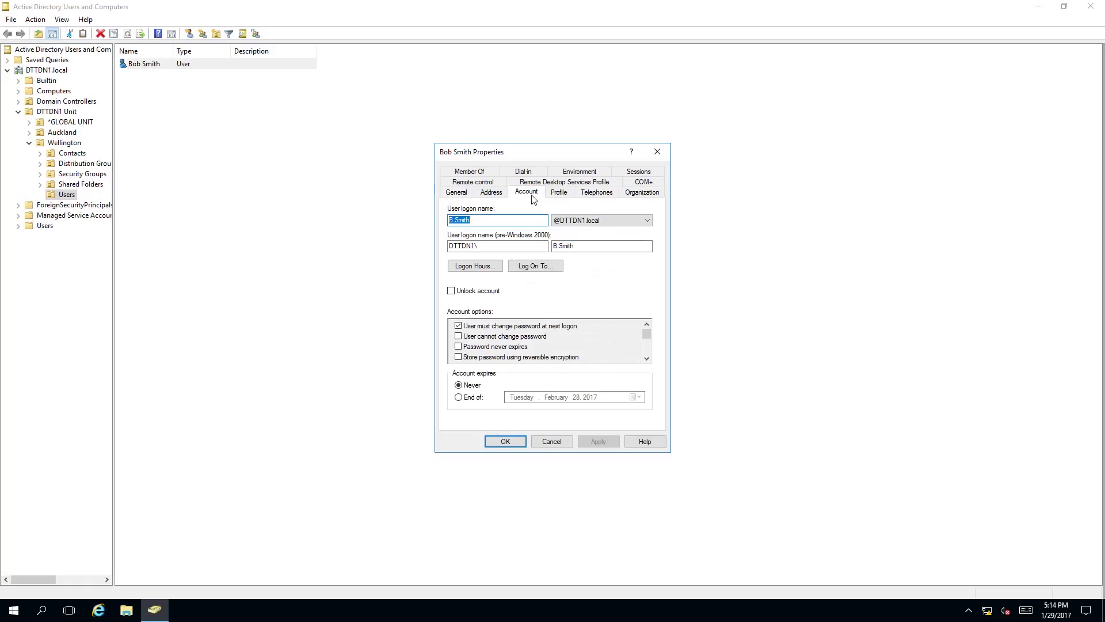
{"action": "left_click", "coordinate": [646, 358]}
{"action": "left_click", "coordinate": [646, 358]}
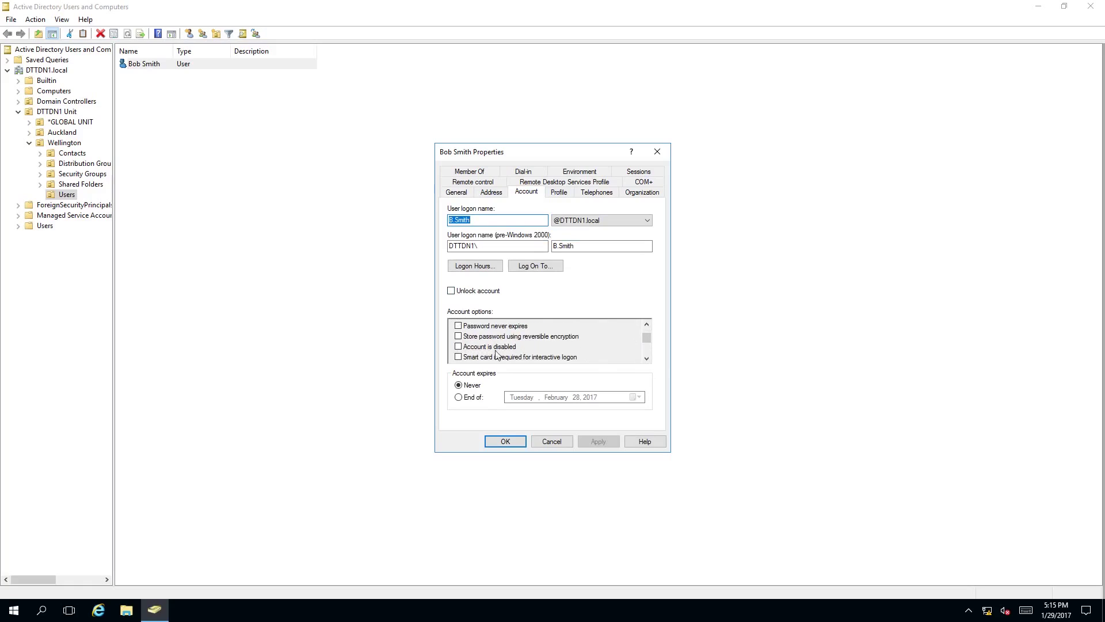
{"action": "left_click", "coordinate": [458, 346]}
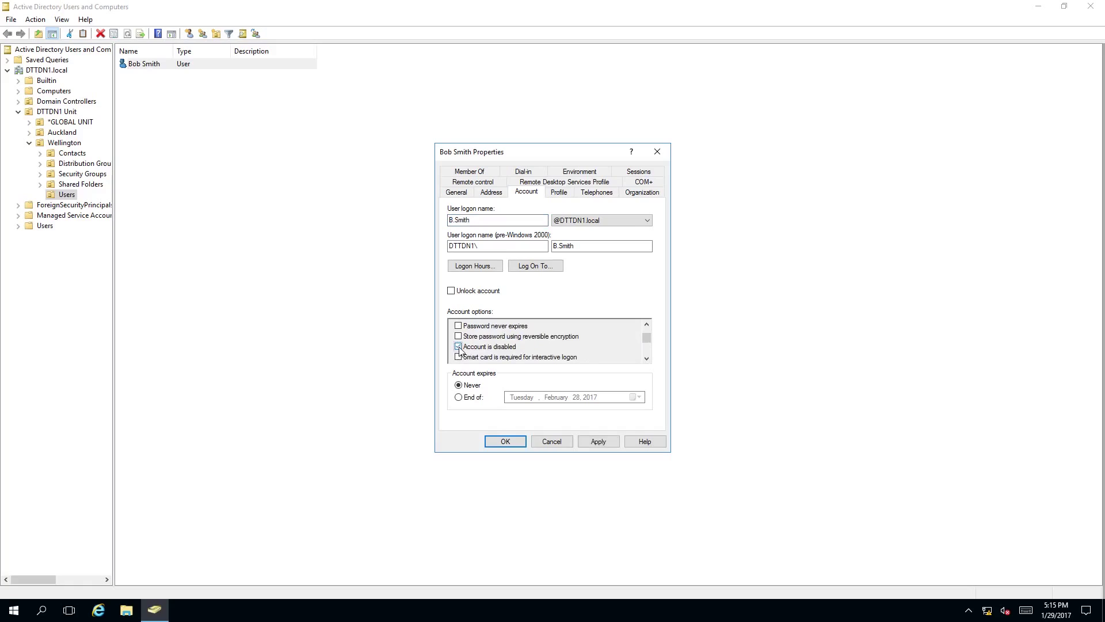
{"action": "left_click", "coordinate": [599, 441]}
{"action": "left_click", "coordinate": [506, 441]}
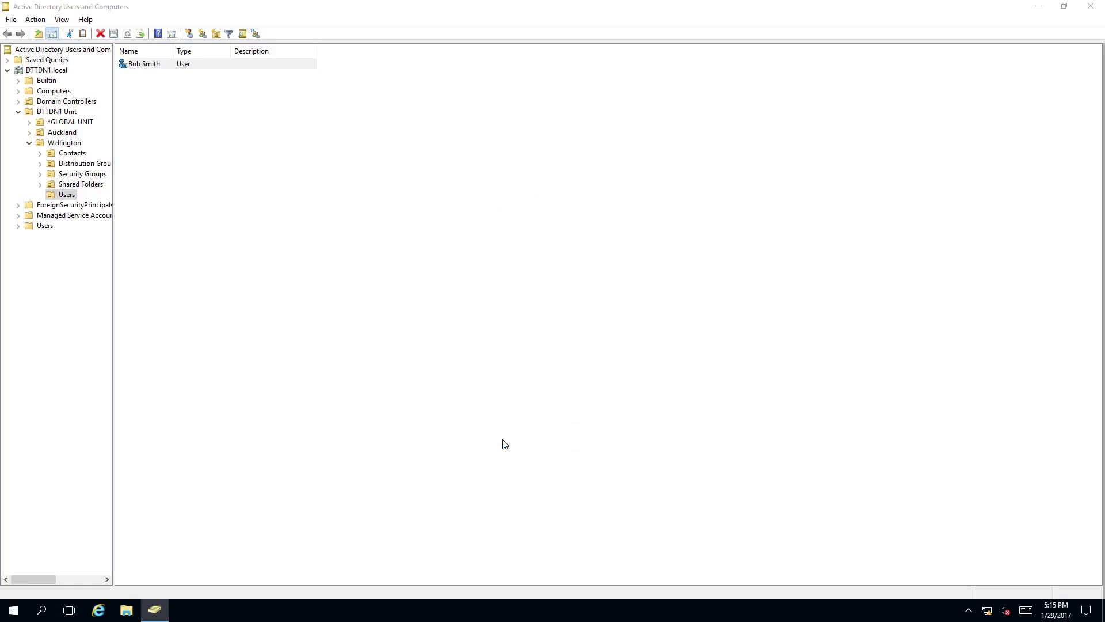
{"action": "left_click", "coordinate": [398, 277]}
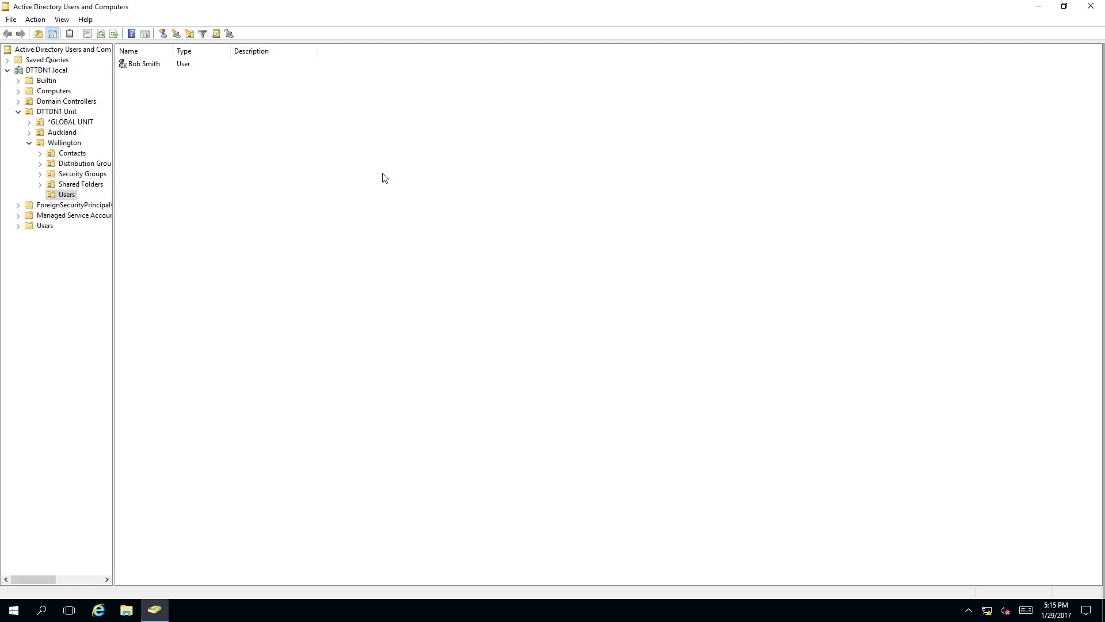
Step: Untick 'Account is disabled' on Bob Smith's Account tab, then apply and close
{"action": "right_click", "coordinate": [134, 68]}
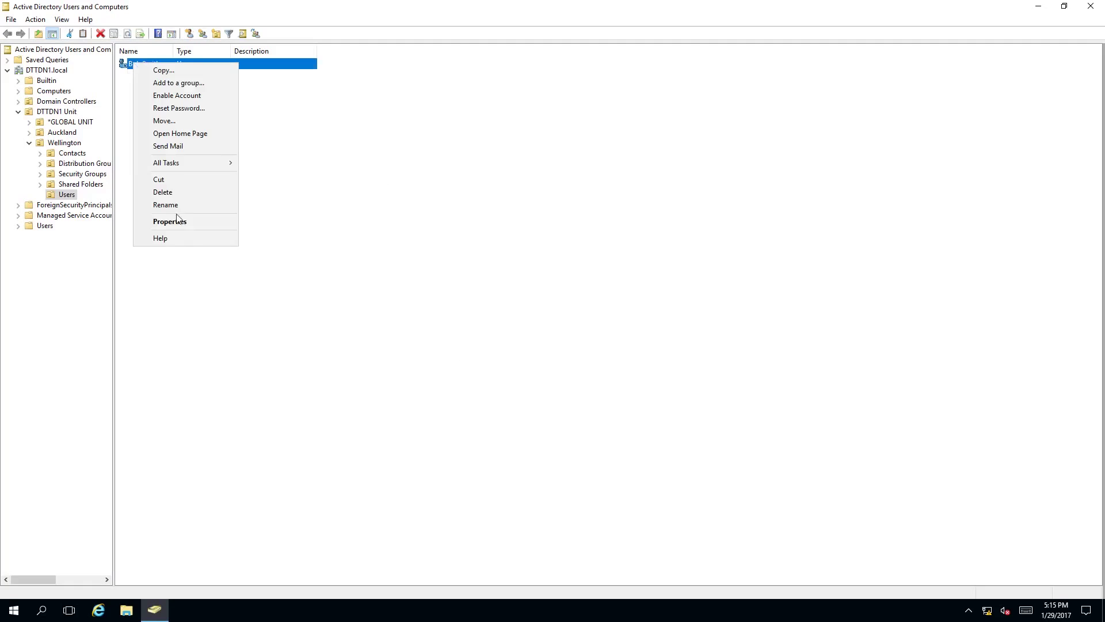
{"action": "left_click", "coordinate": [170, 221]}
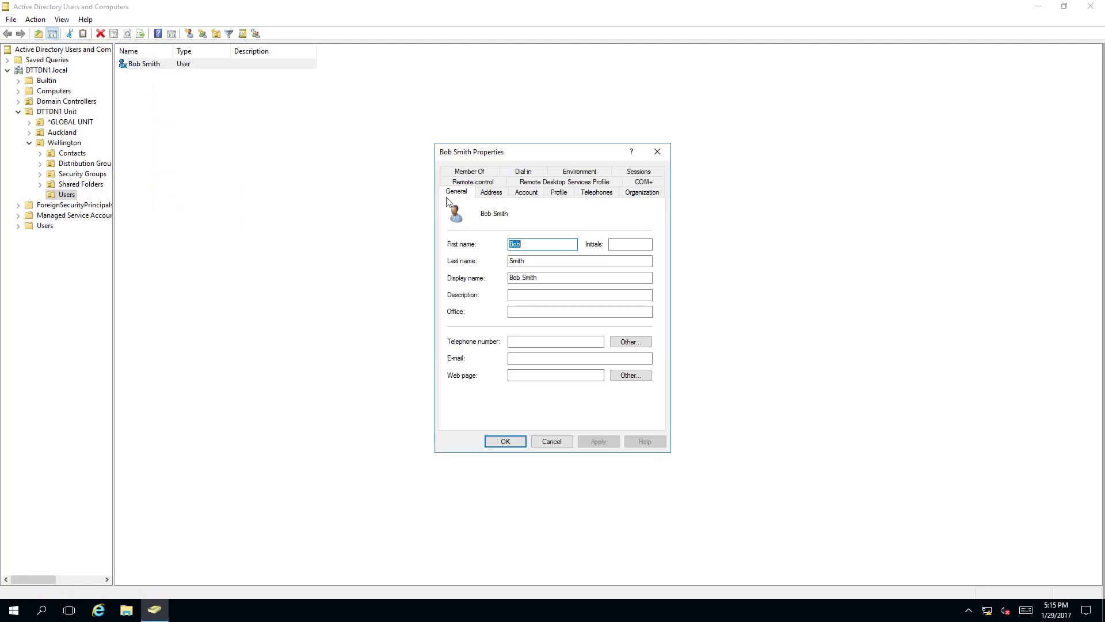
{"action": "left_click", "coordinate": [527, 192]}
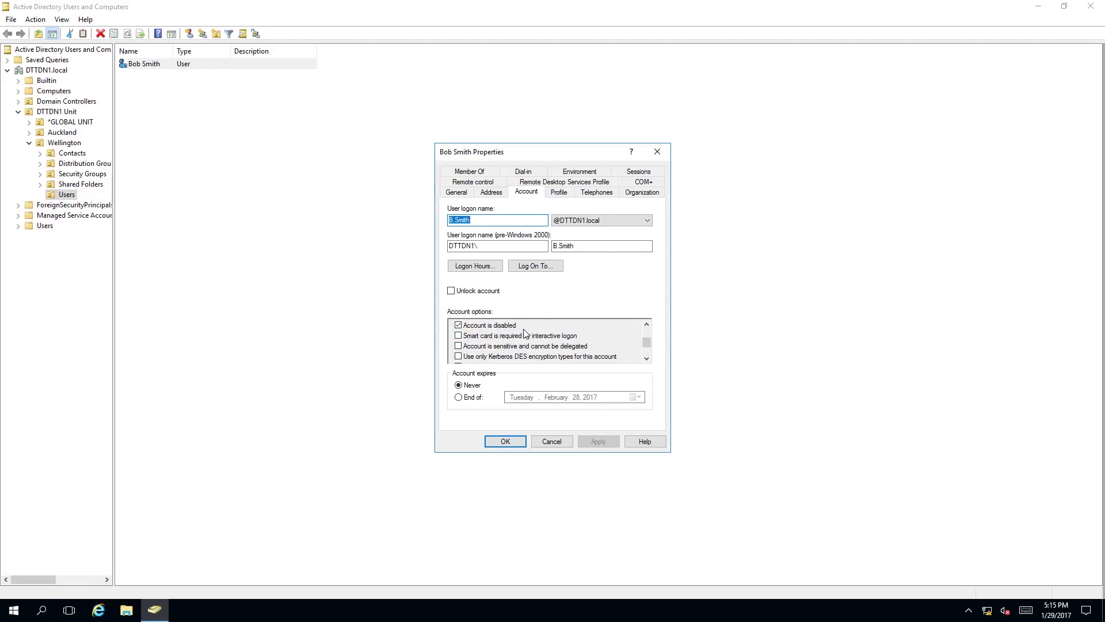
{"action": "left_click", "coordinate": [458, 326]}
{"action": "left_click", "coordinate": [598, 441]}
{"action": "left_click", "coordinate": [506, 442]}
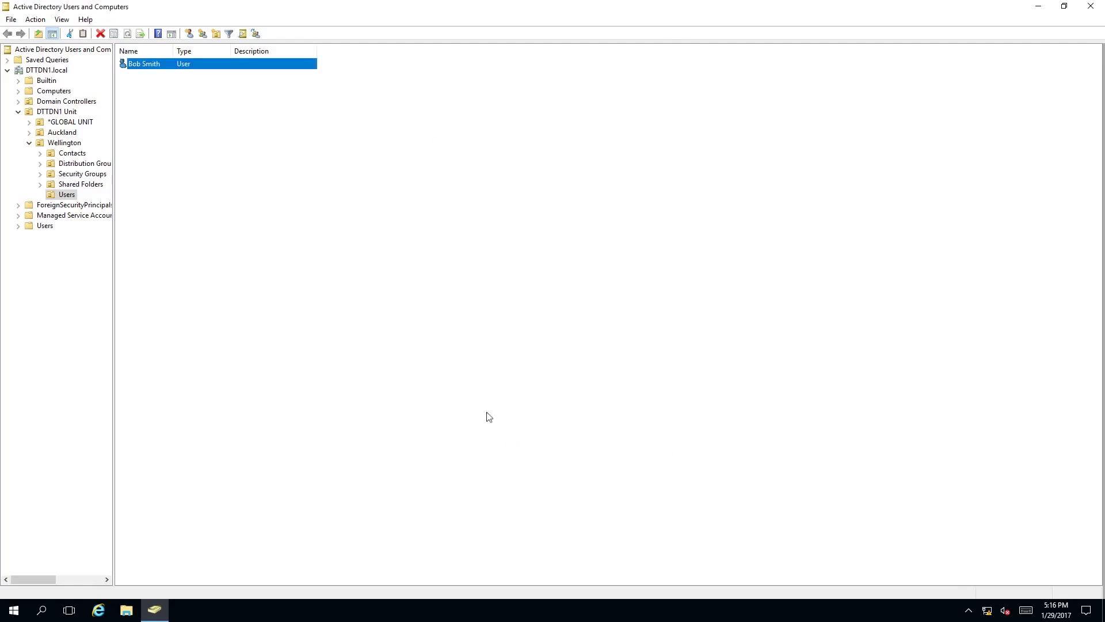